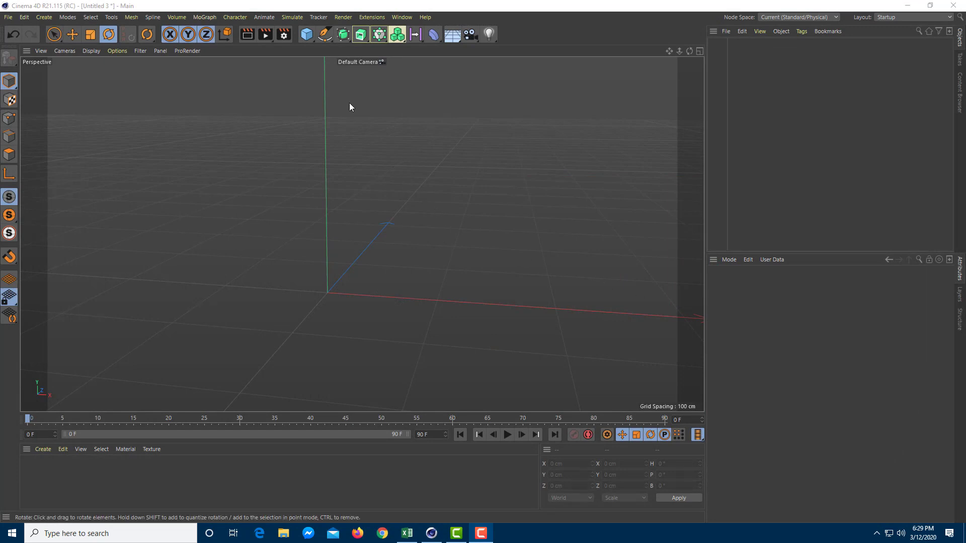
- Add an Oil Tank primitive to the scene
left_click(308, 35)
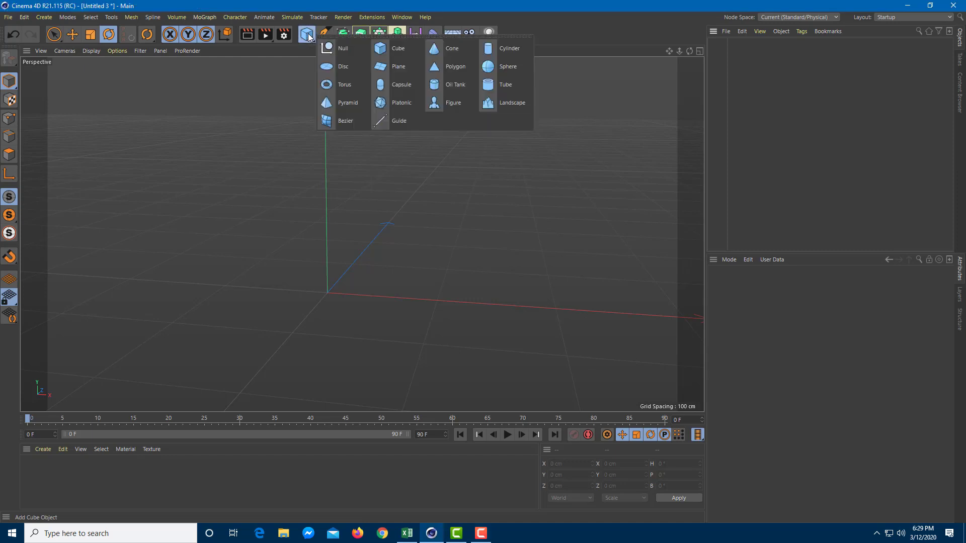
left_click(461, 87)
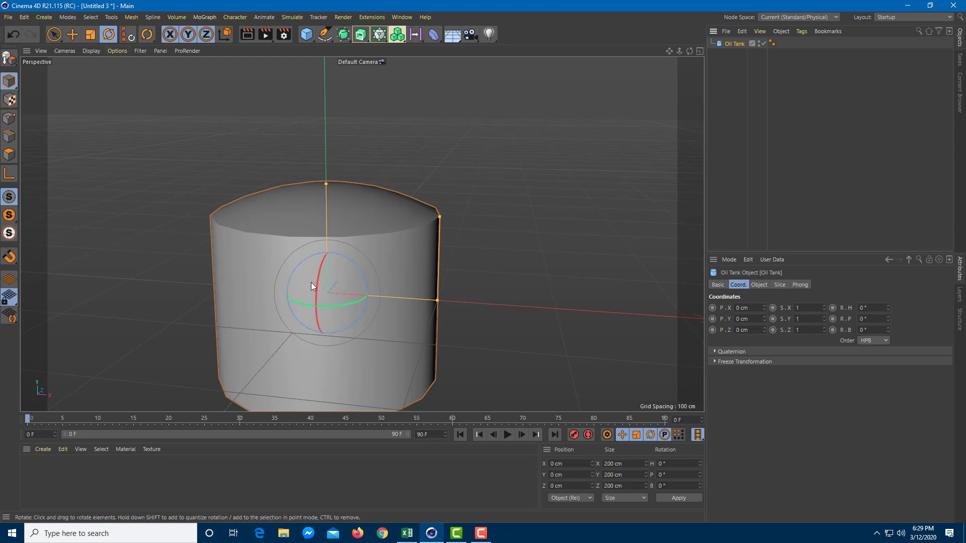
- Try rotating the oil tank about its default axis, to about 52° pitch and 23° bank, and undo the rotation
mouse_move(428, 318)
left_mouse_down("alt")
mouse_move(412, 327)
mouse_move(345, 285)
mouse_move(421, 310)
left_mouse_up("alt")
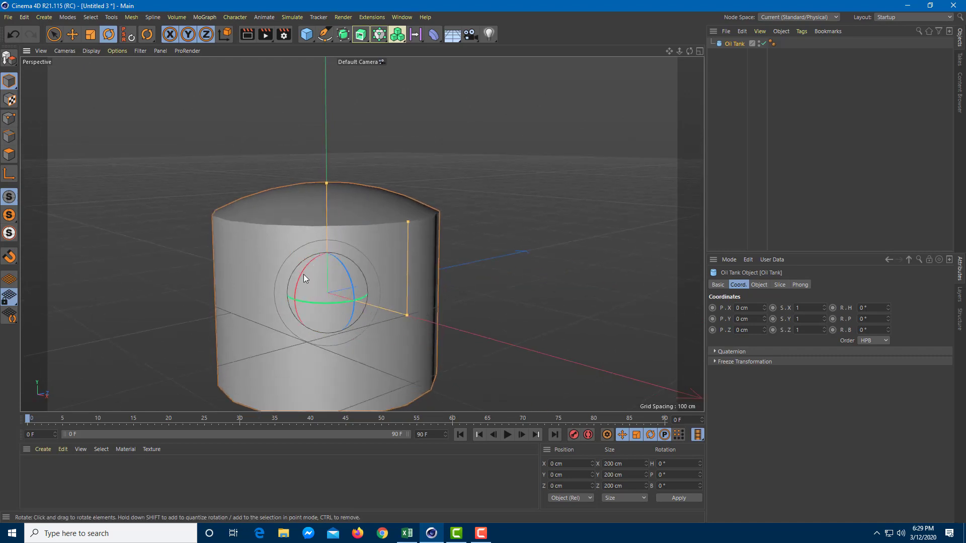
left_click_drag(303, 273, 351, 303)
left_click_drag(414, 327, 509, 300, "alt")
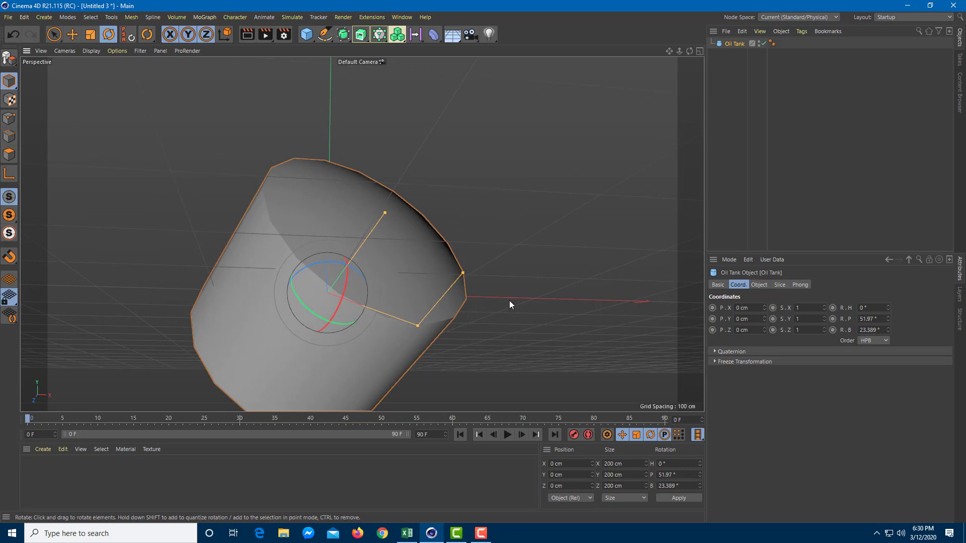
key("ctrl+z")
key("ctrl+z")
key("ctrl+z")
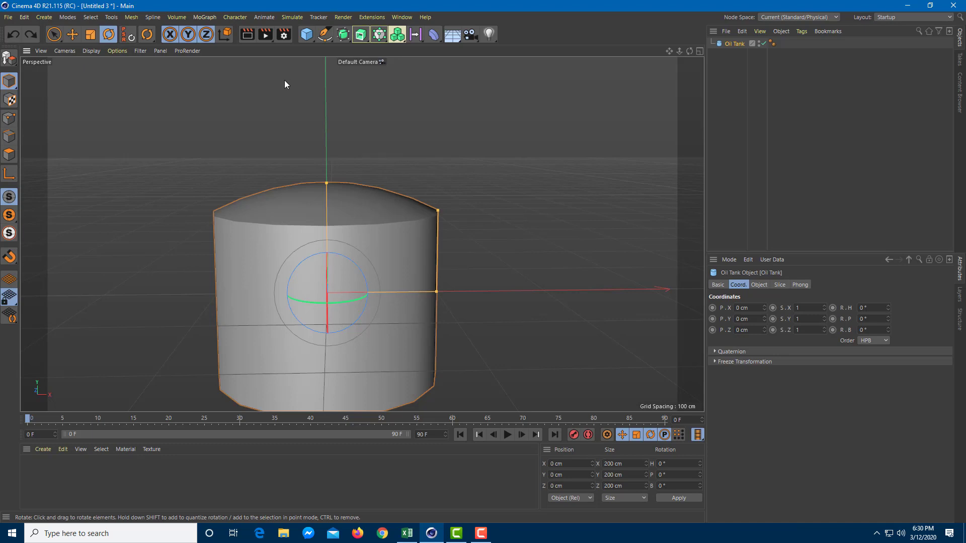
- With axis modification enabled, move the parametric oil tank up along Y by about 43 cm
left_click(9, 174)
left_click(73, 35)
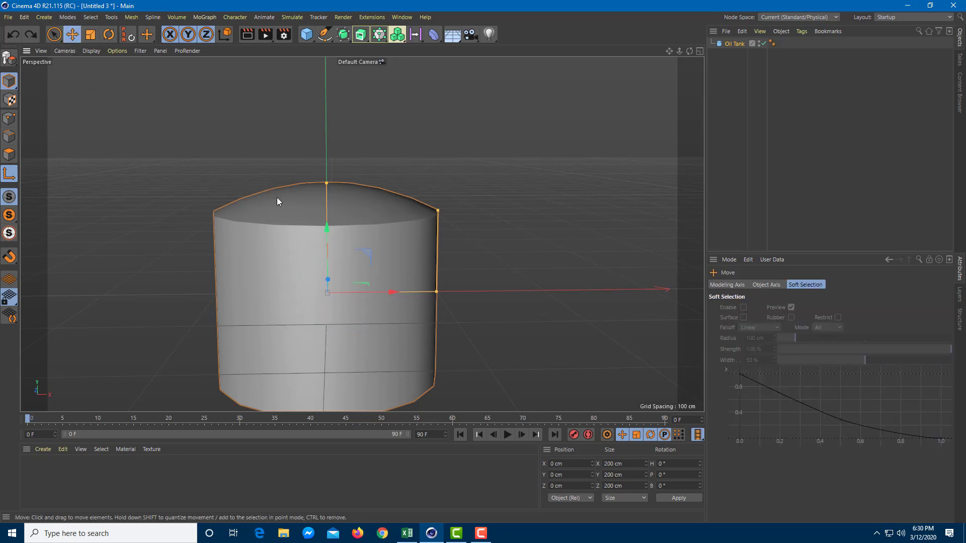
left_click_drag(327, 233, 355, 173)
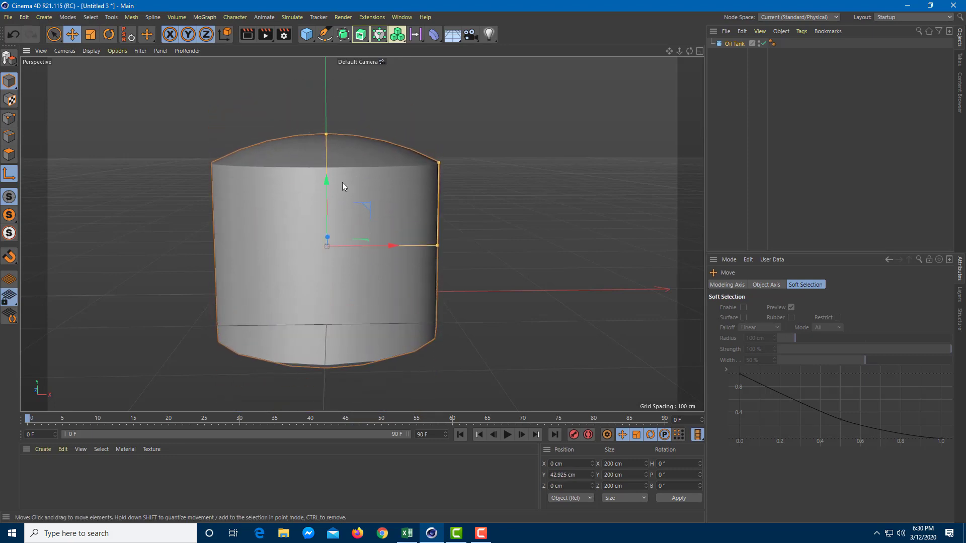
- Make the oil tank editable and move only its axis to about X 93 cm, Y -16 cm, then end axis modification
left_click(732, 44)
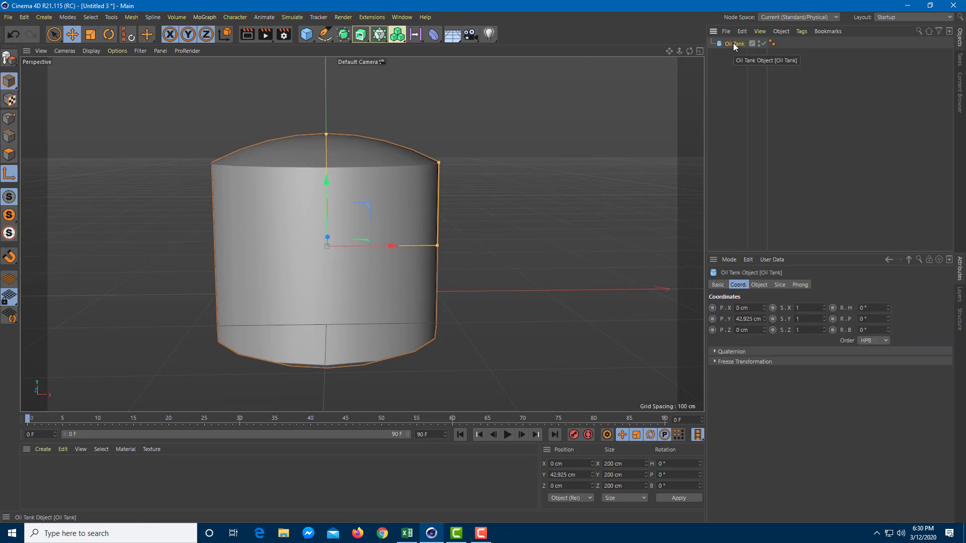
key("c")
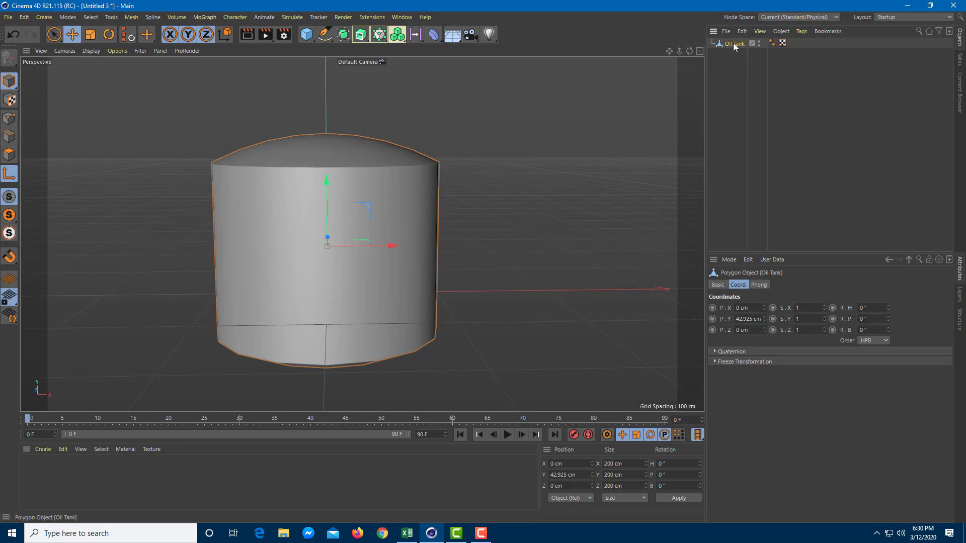
left_click_drag(328, 188, 333, 259)
left_click_drag(393, 311, 495, 313)
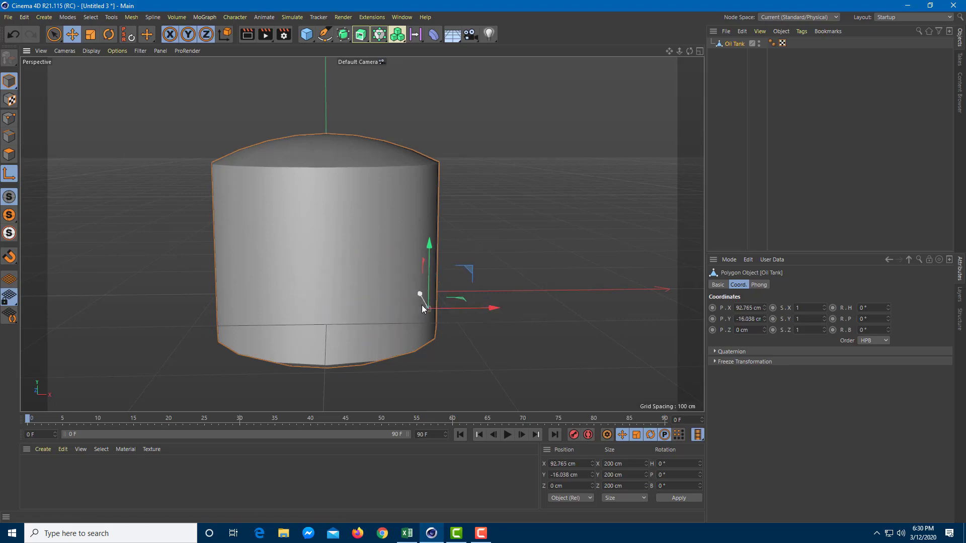
left_click(9, 196)
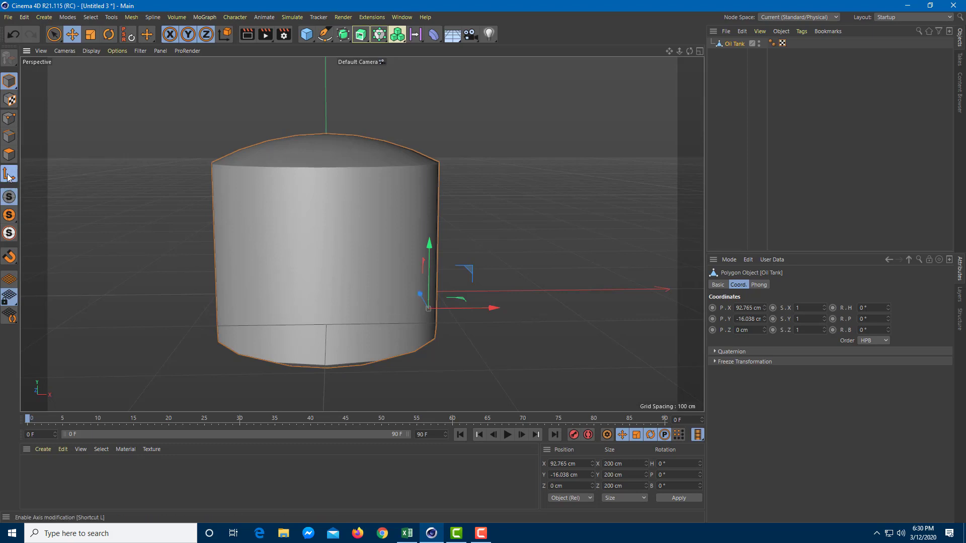
- Try rotating the oil tank about its off-center axis and undo the rotation
left_click(106, 38)
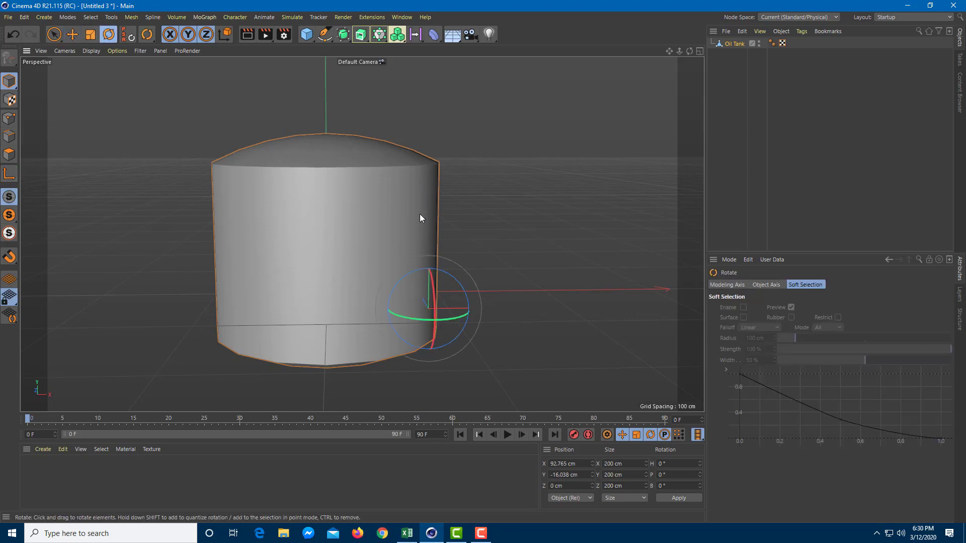
left_click_drag(444, 276, 465, 276)
key("ctrl+z")
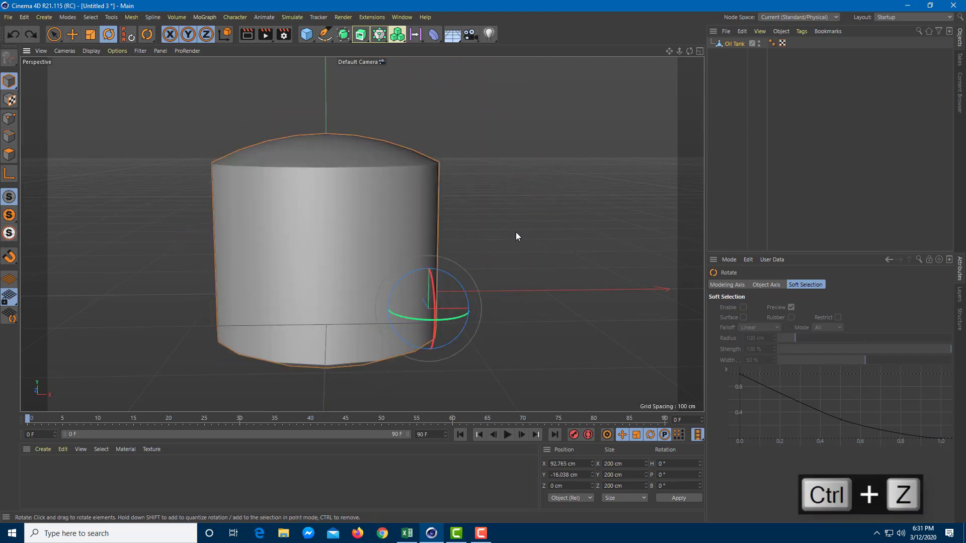
- Open the Axis Center tool for the oil tank and place its window clear of the model
left_click(724, 43)
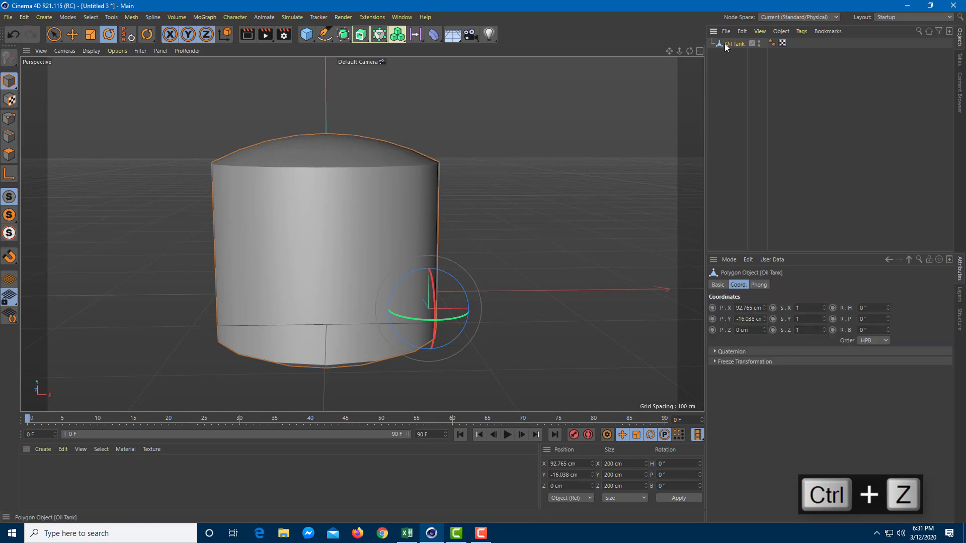
left_click(130, 17)
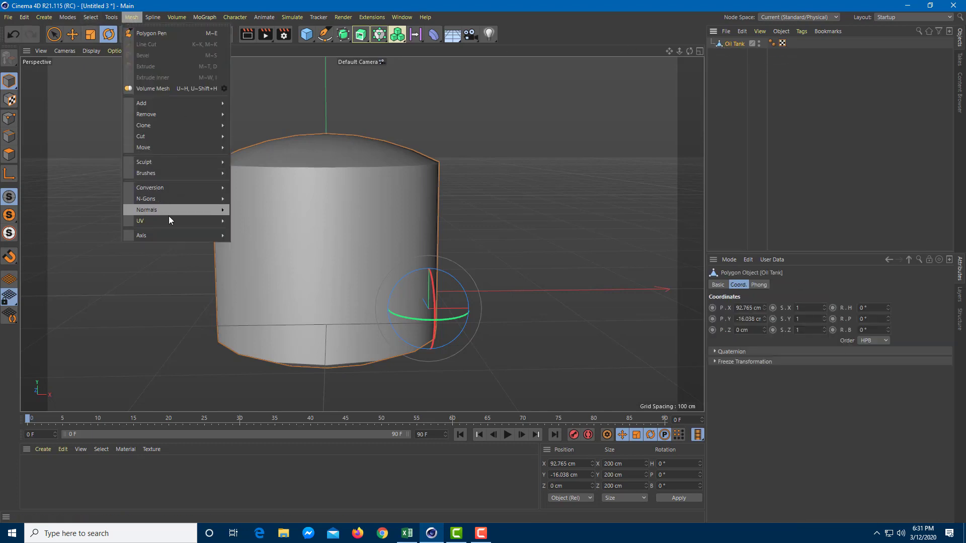
mouse_move(164, 234)
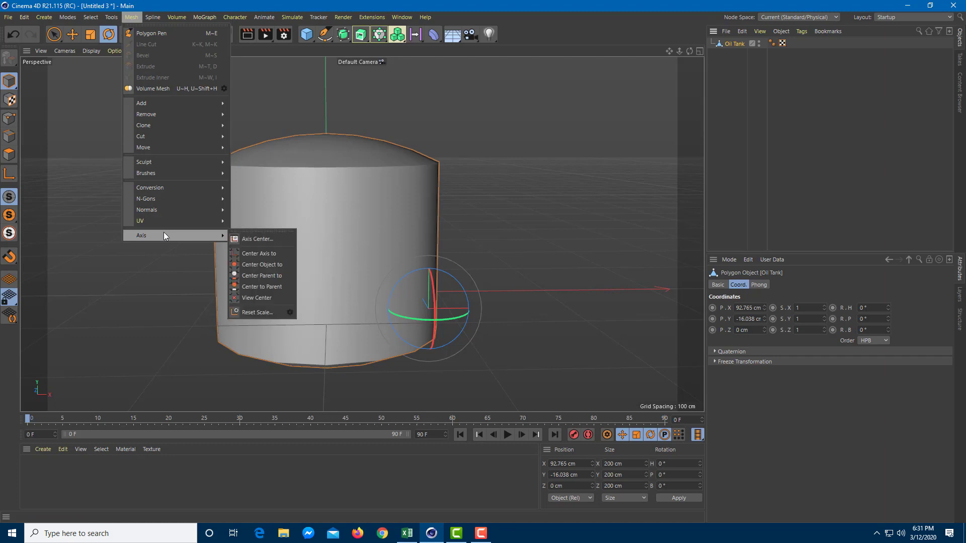
left_click(256, 241)
left_click_drag(323, 230, 713, 192)
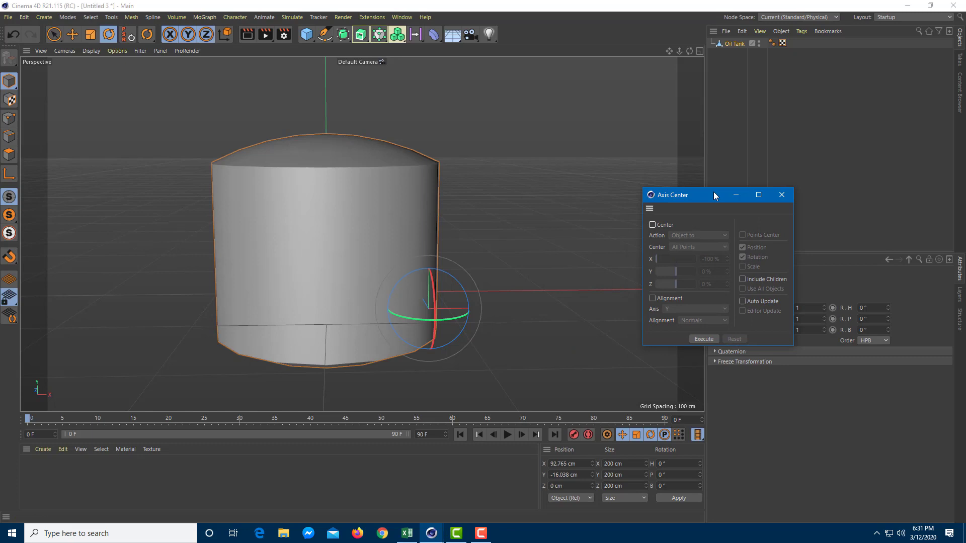
- Center the oil tank's axis with Center enabled, action Axis to, All Points, and X, Y and Z at 0 %
left_click(662, 222)
left_click(719, 257)
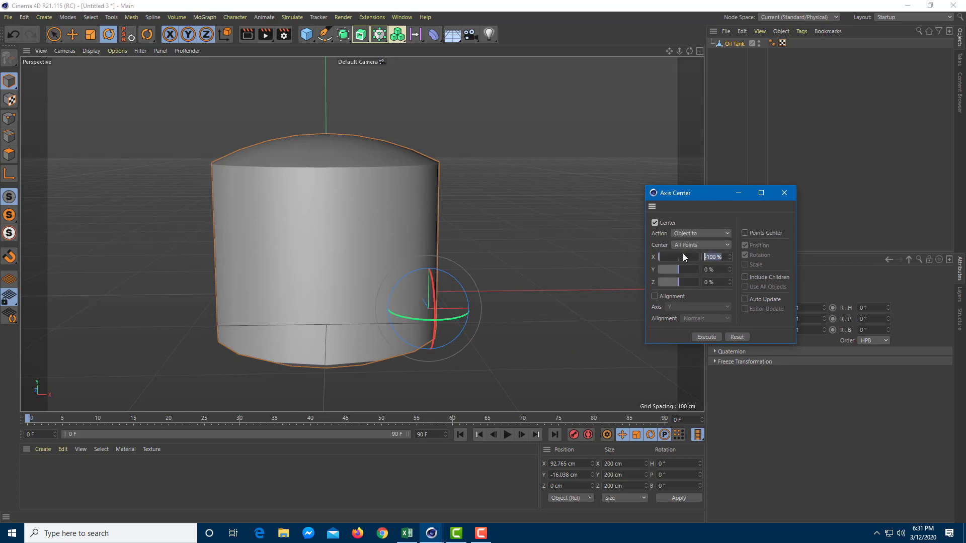
type("0")
left_click(713, 270)
left_click(703, 233)
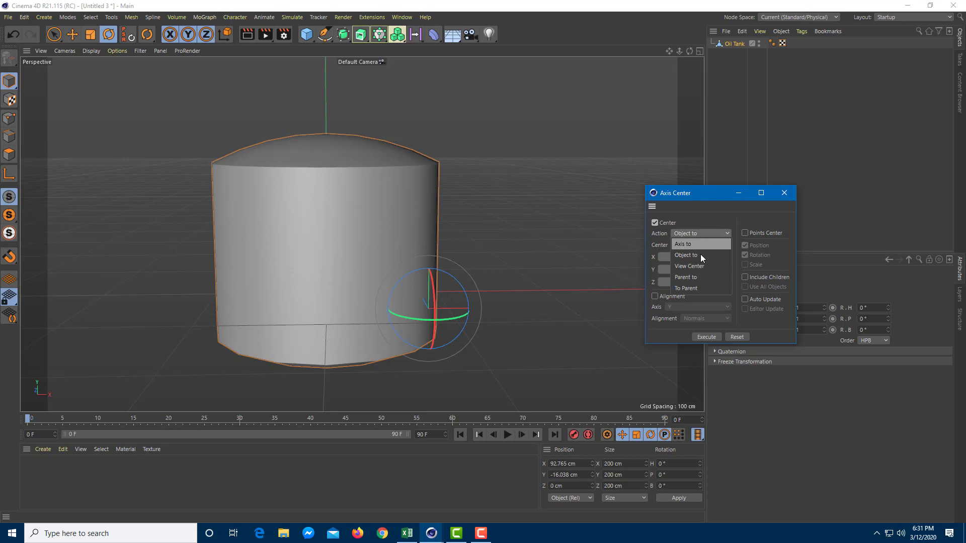
left_click(698, 248)
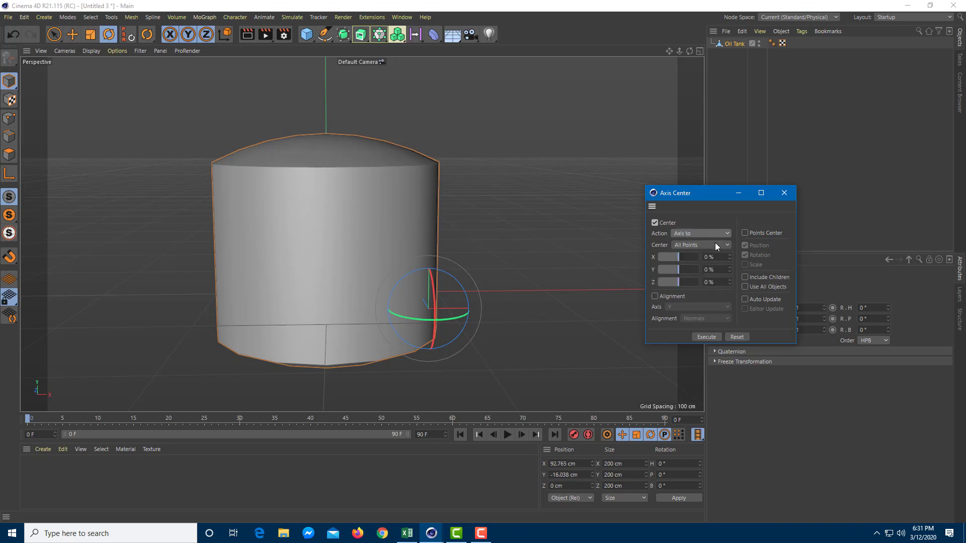
left_click(701, 233)
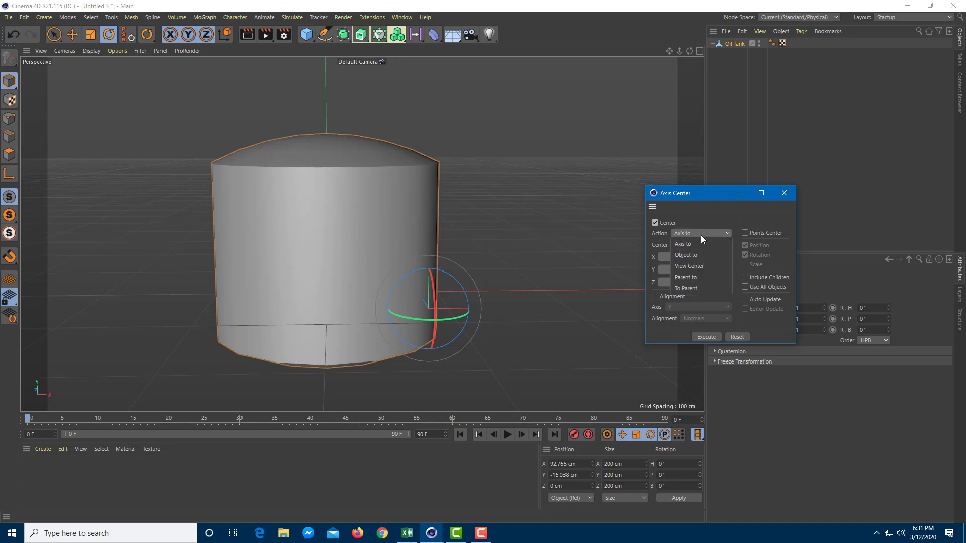
left_click(686, 245)
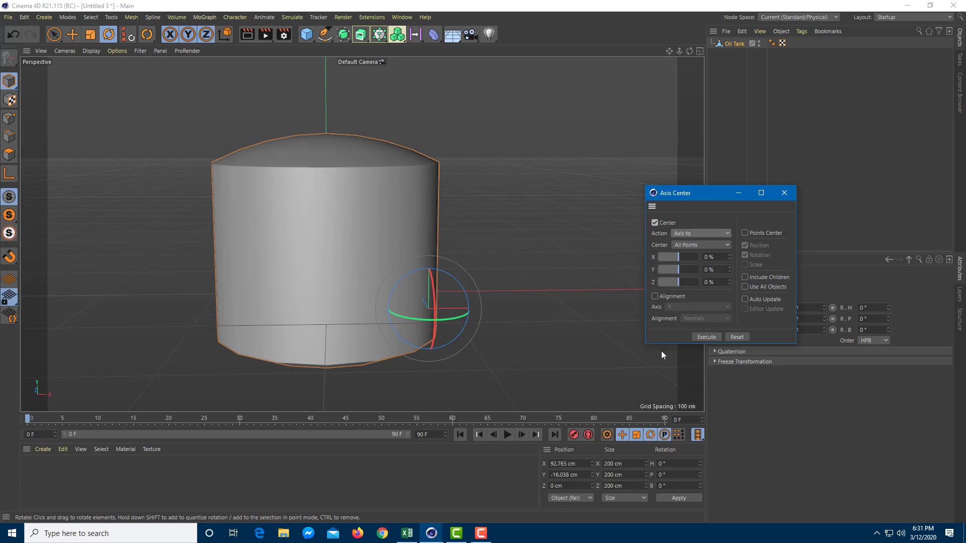
left_click(716, 340)
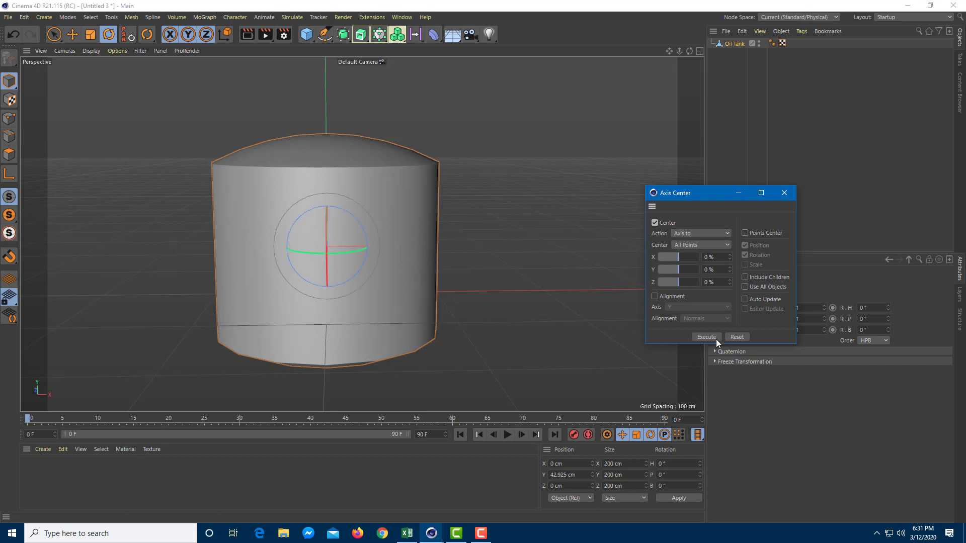
- Move the oil tank's axis to its negative X side by executing Axis Center with X at -100 %
left_click_drag(497, 233, 312, 218, "alt")
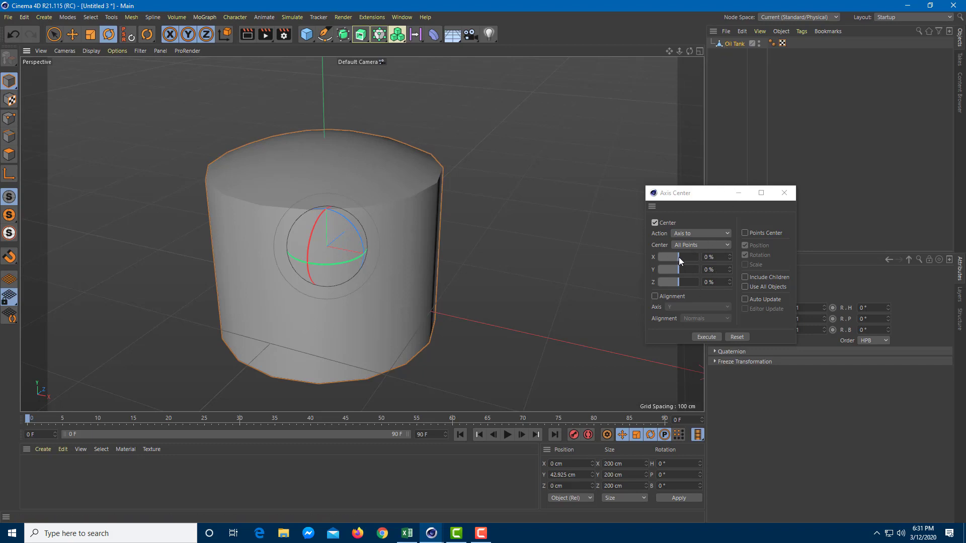
left_click_drag(678, 258, 638, 257)
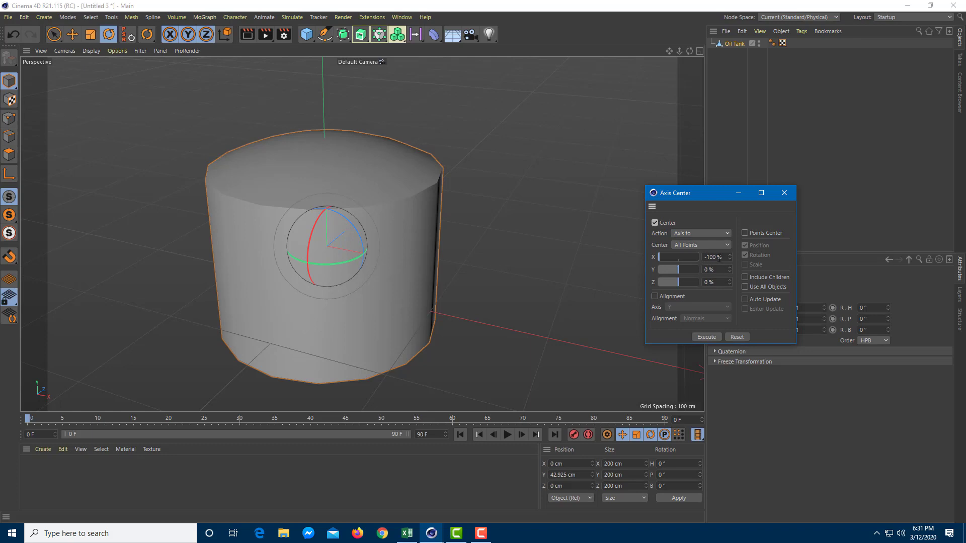
left_click(712, 336)
- Move the axis to the tank's positive X side with X at 100 %, try a rotation about it and undo that rotation
left_click_drag(484, 308, 541, 286, "alt")
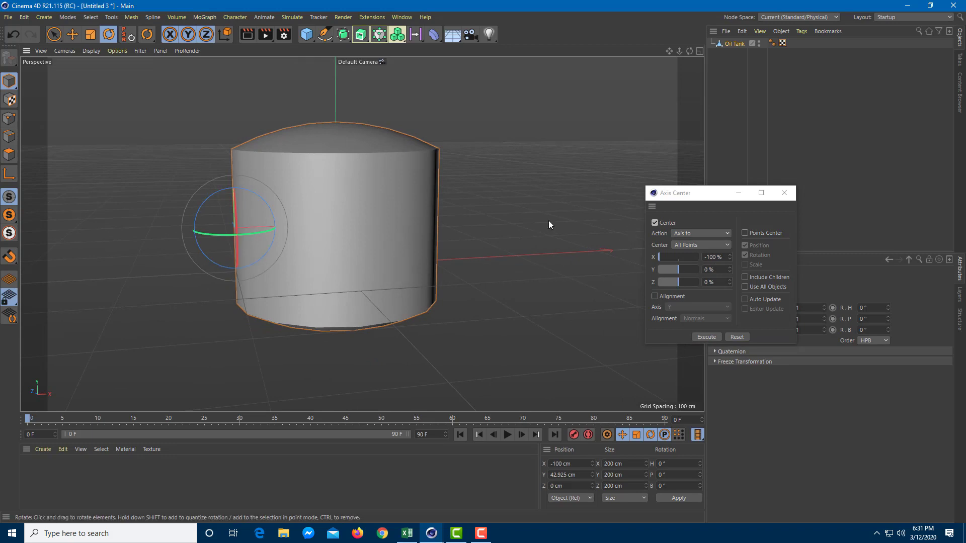
left_click_drag(681, 256, 700, 257)
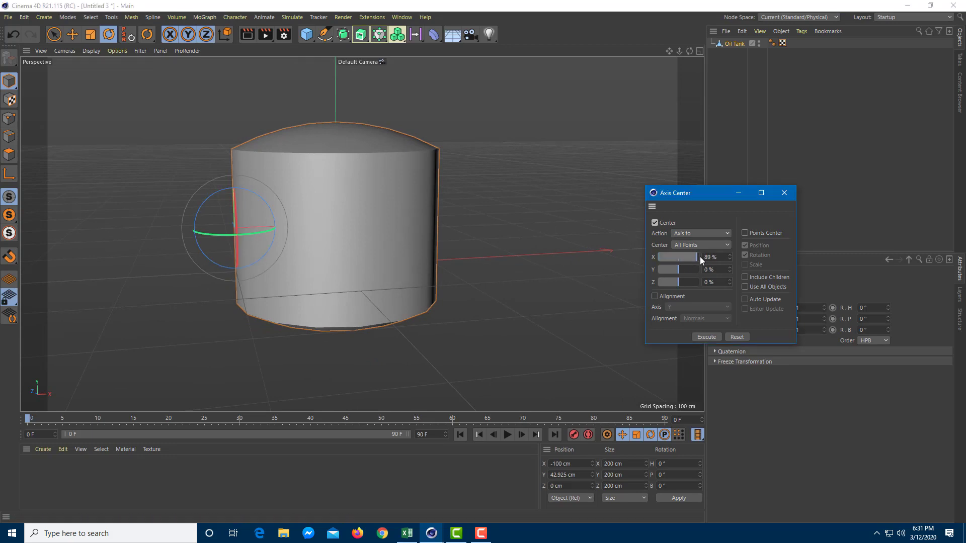
left_click(714, 336)
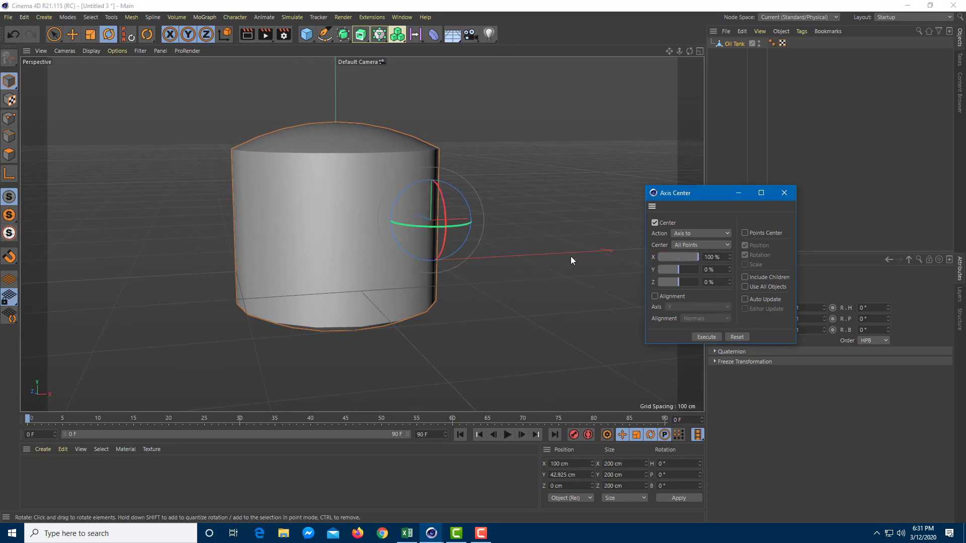
left_click_drag(457, 191, 480, 210)
key("ctrl+z")
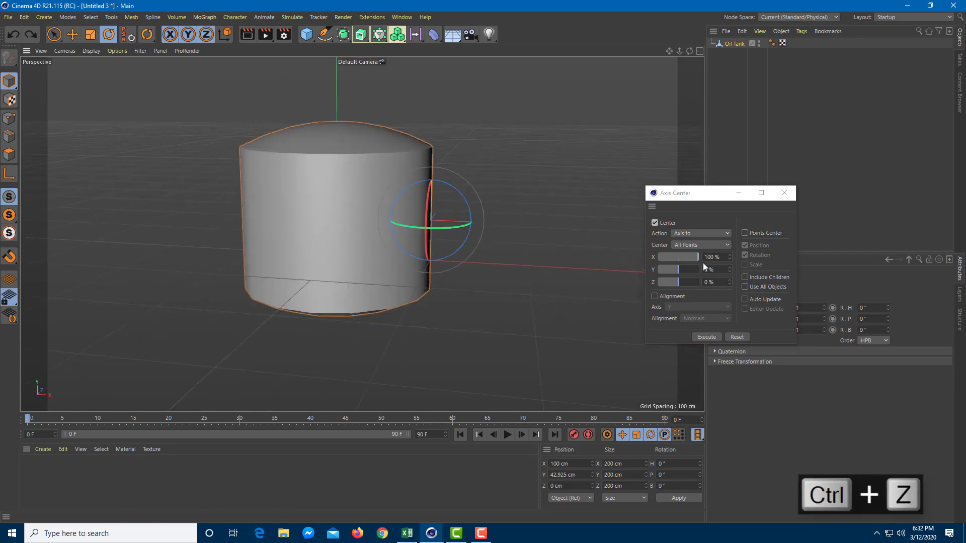
- Reposition the oil tank's axis with X 62 %, Y -45 % and Z 48 %, and close the Axis Center window
left_click_drag(687, 255, 683, 282)
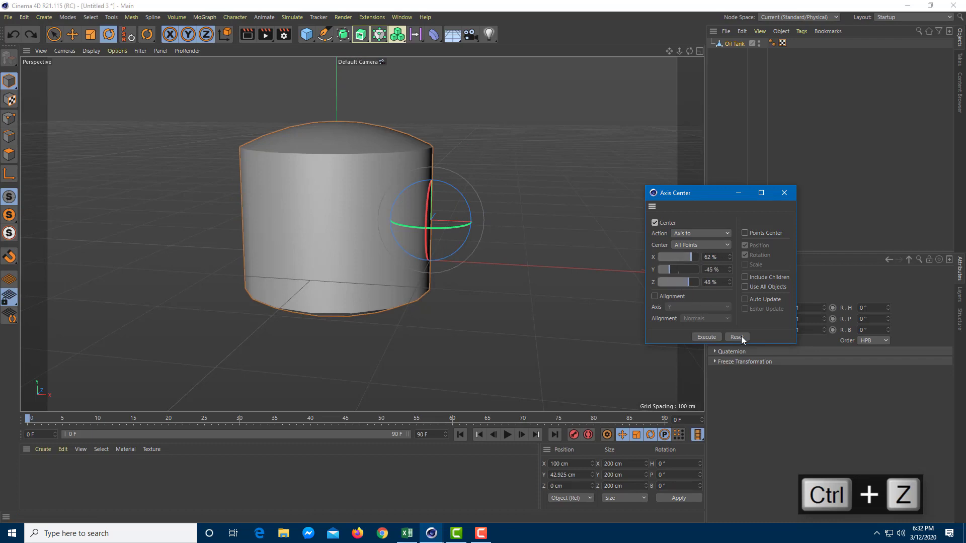
left_click(711, 337)
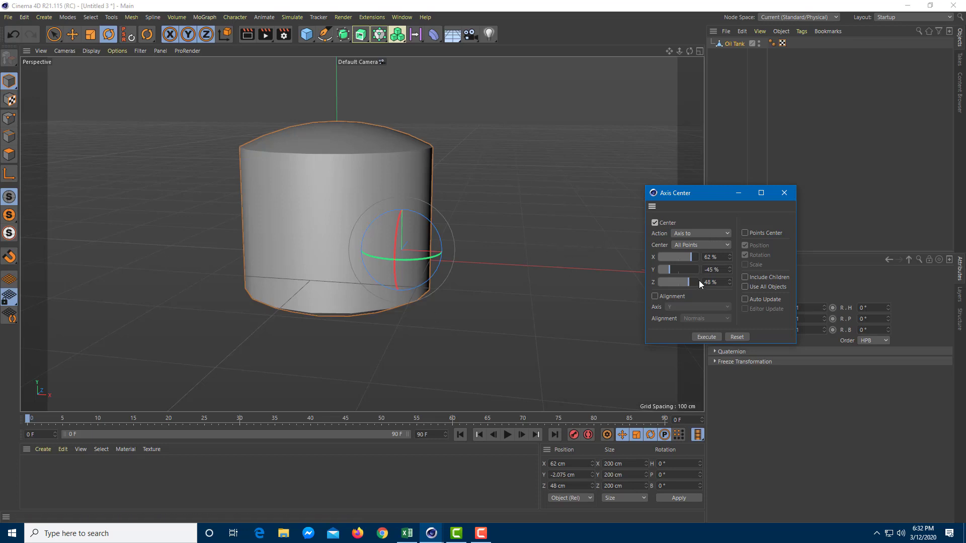
left_click(784, 196)
- Review the available axis commands and the Axis Center settings for the oil tank without changing anything
left_click(136, 19)
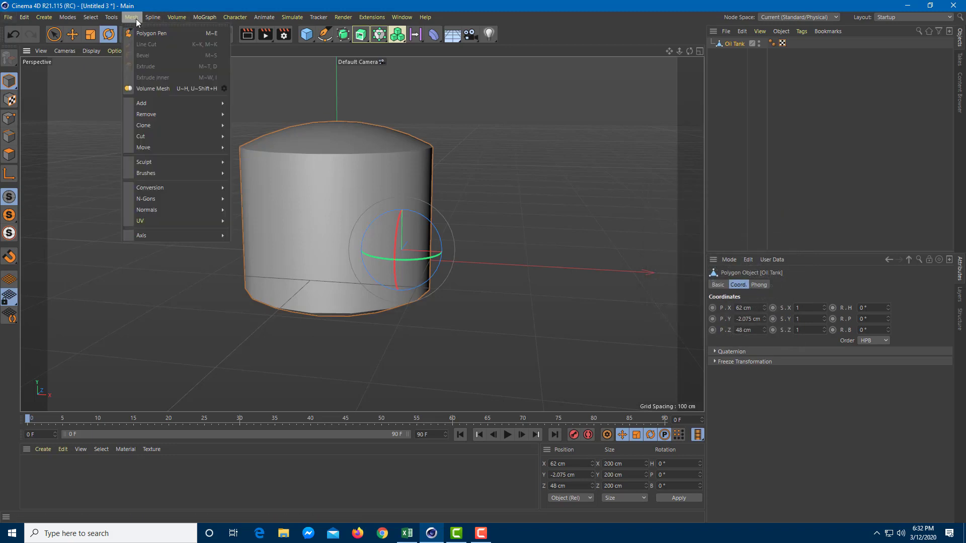
mouse_move(187, 237)
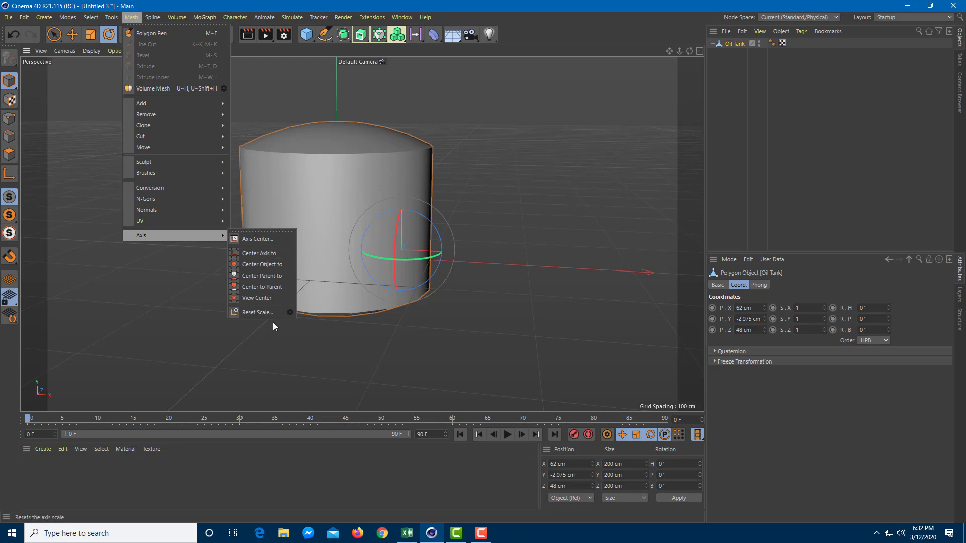
left_click(257, 238)
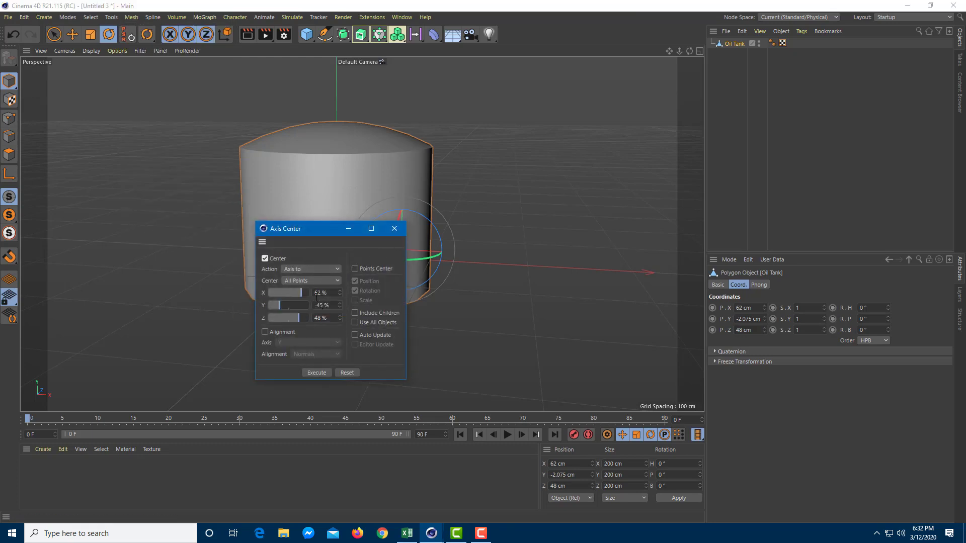
left_click(394, 229)
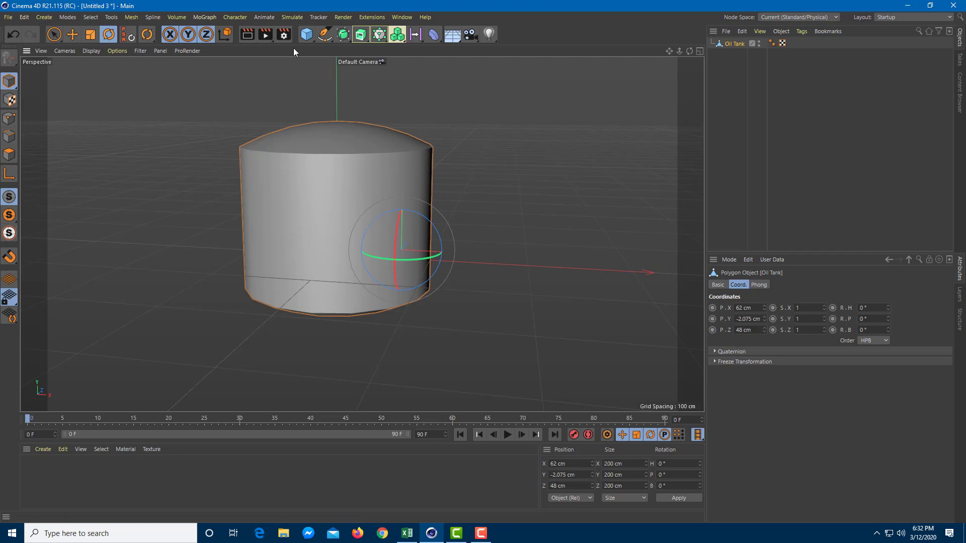
- Add a Figure object and move it out of the oil tank along negative X, to about X -215 cm
left_click_drag(306, 37, 454, 103)
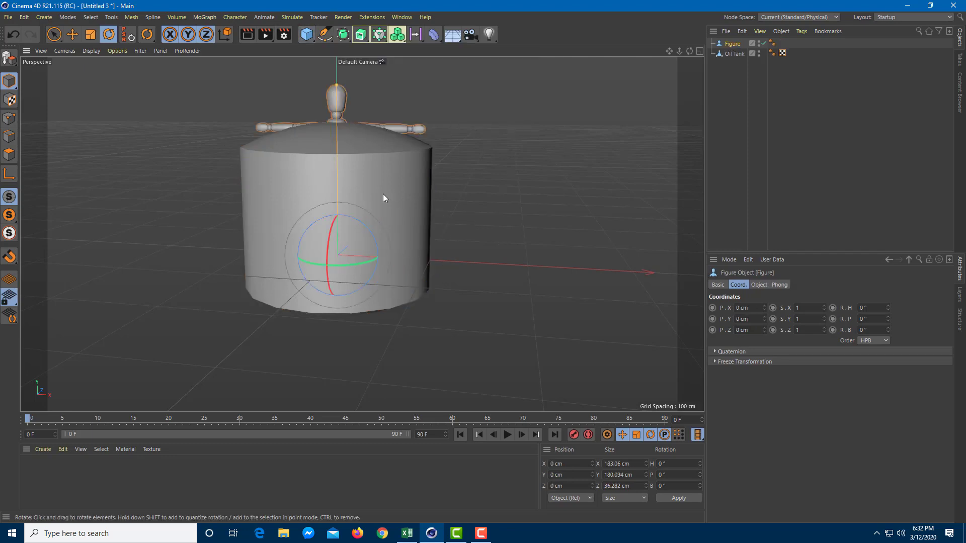
left_click(73, 35)
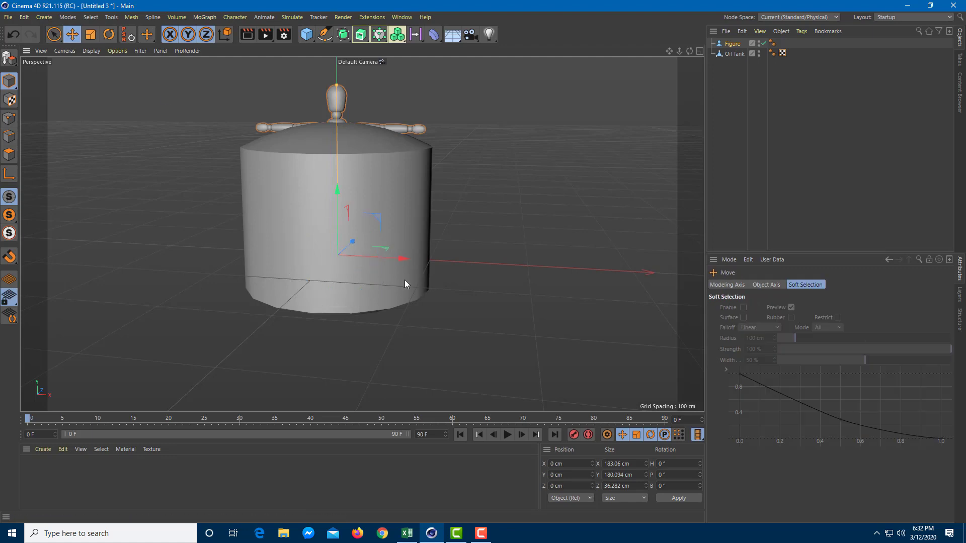
left_click_drag(404, 280, 158, 227)
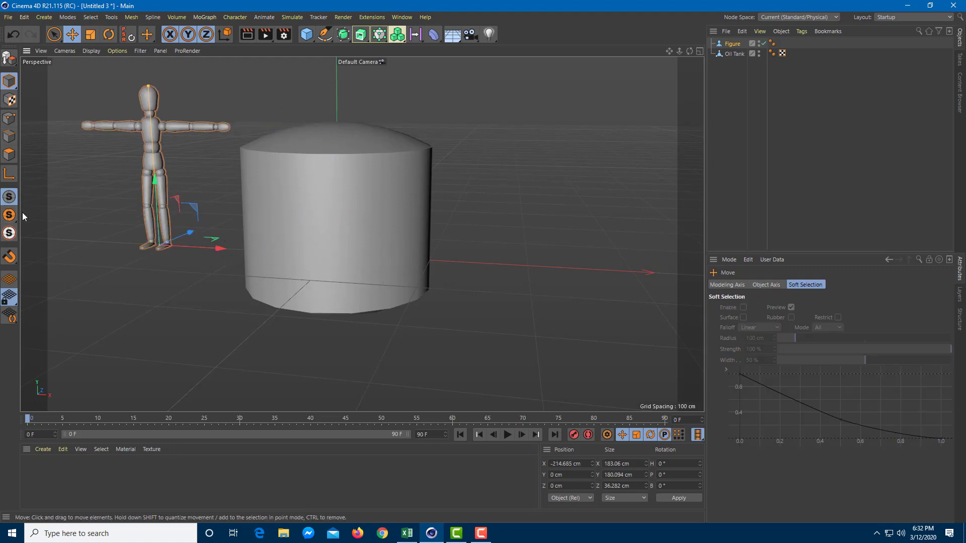
- Make the figure editable and raise only its axis from the feet to the hips, at about Y 83 cm
key("c")
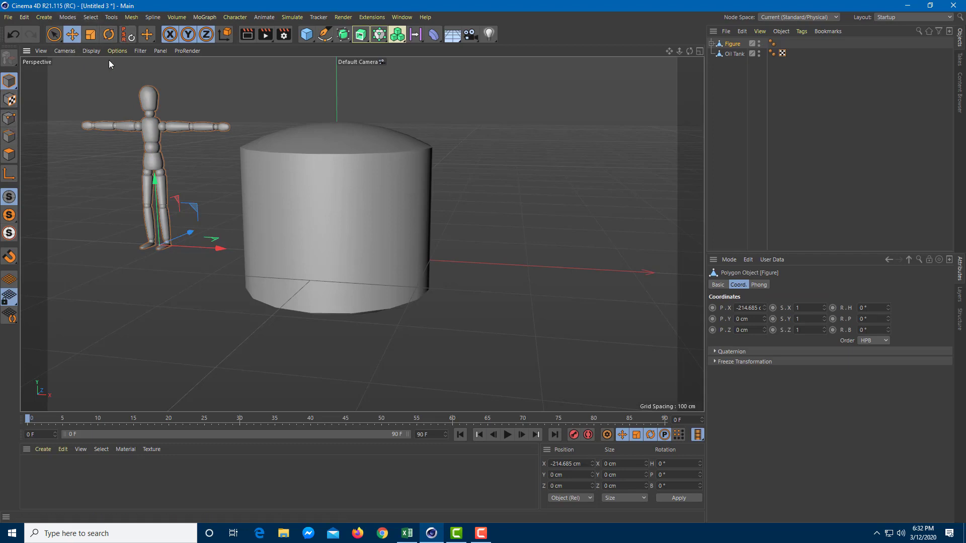
mouse_move(156, 188)
left_mouse_down()
mouse_move(155, 153)
mouse_move(163, 192)
left_mouse_up()
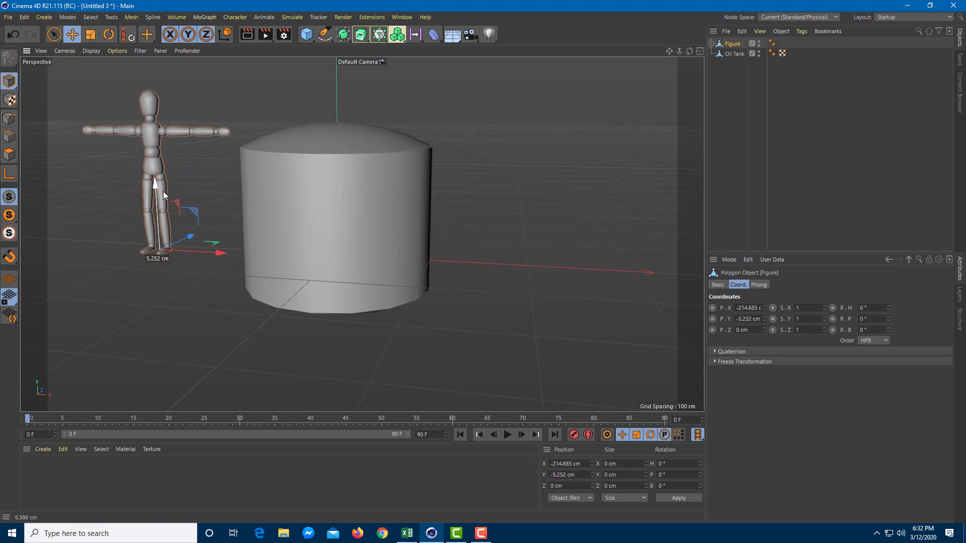
left_click(9, 174)
left_click_drag(154, 193, 155, 116)
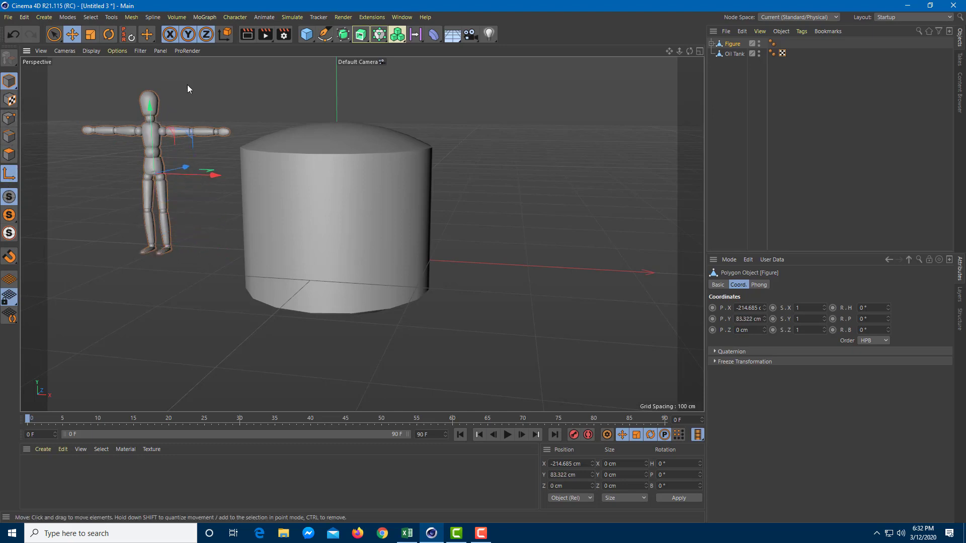
- Leave axis editing and rotate the whole figure freely about its hips, to about H -4.5°, P 25.4° and B 52.8°
left_click(109, 34)
left_click_drag(135, 152, 195, 159)
left_click(17, 174)
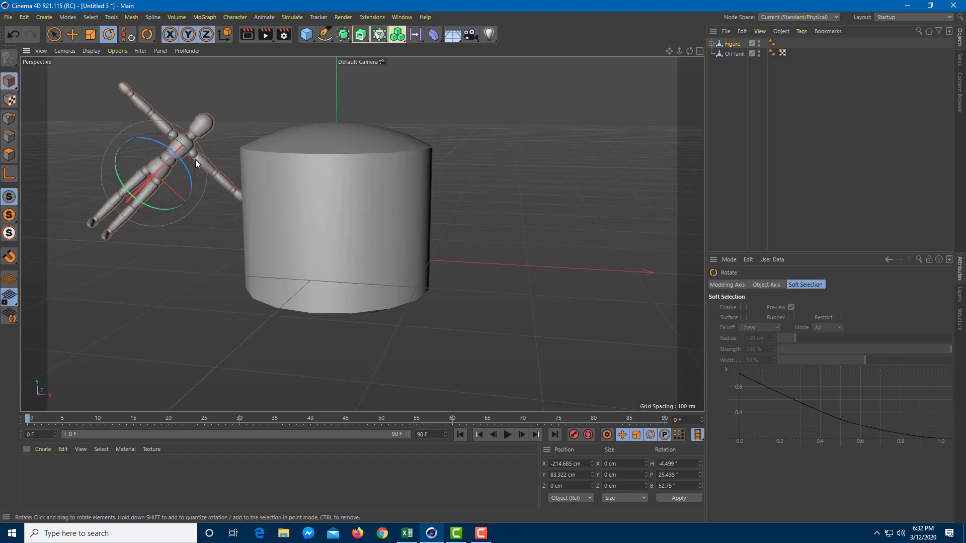